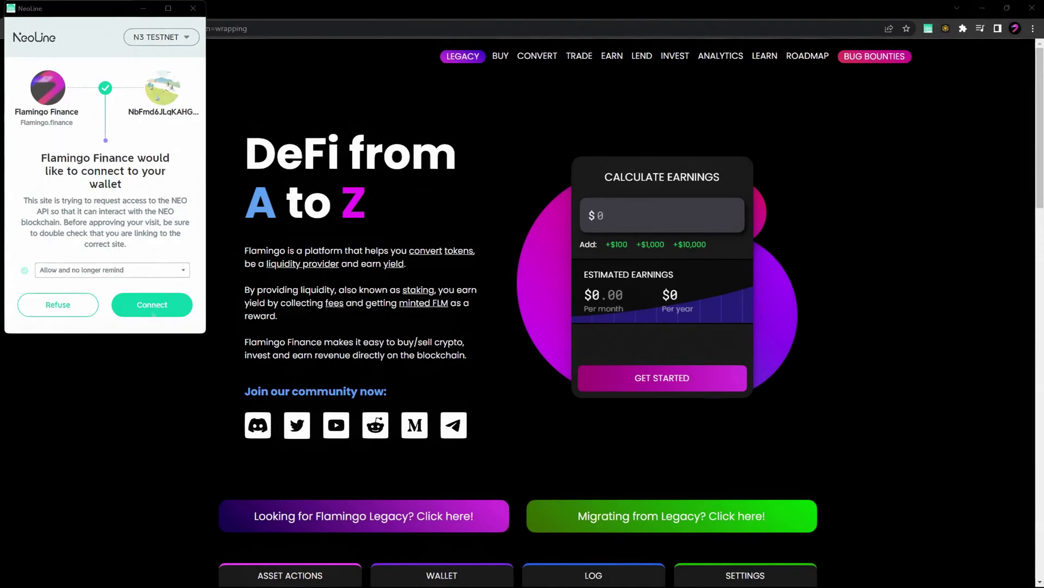
- Approve the NeoLine wallet connection and bring up Wrap & Unwrap from Asset Actions
{"action": "left_click", "coordinate": [153, 315]}
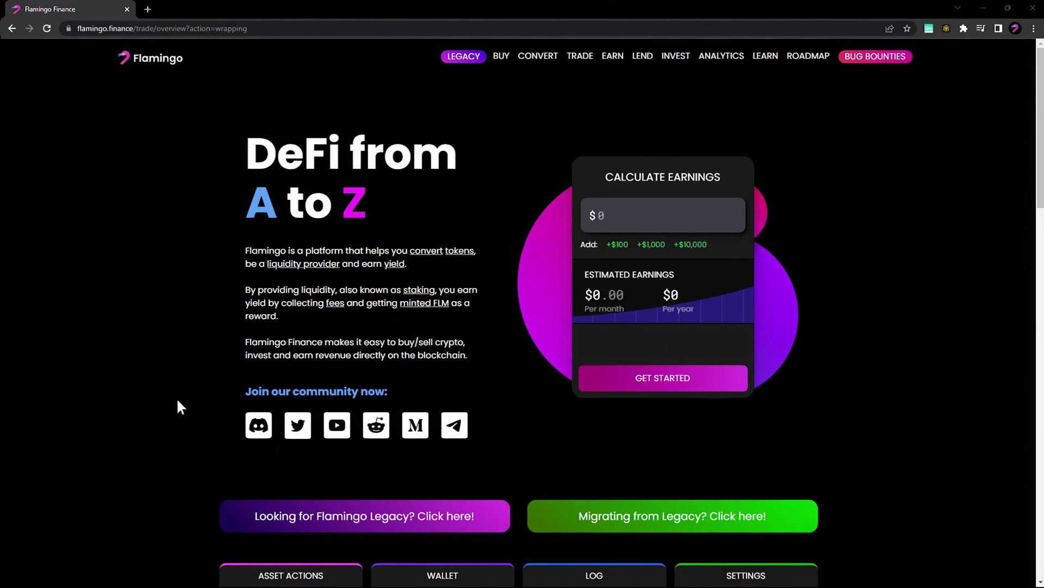
{"action": "left_click", "coordinate": [287, 578]}
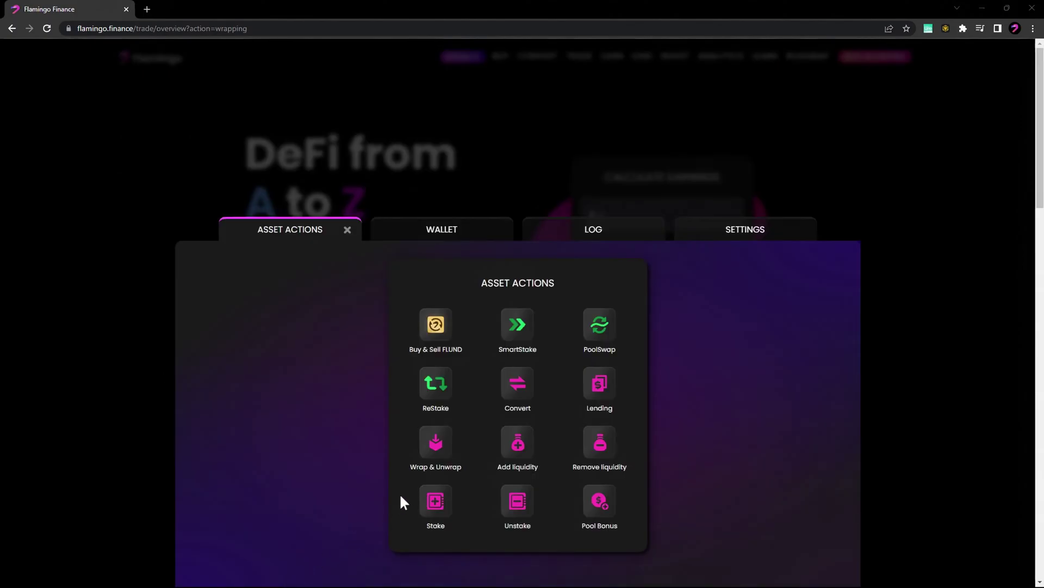
{"action": "left_click", "coordinate": [433, 452]}
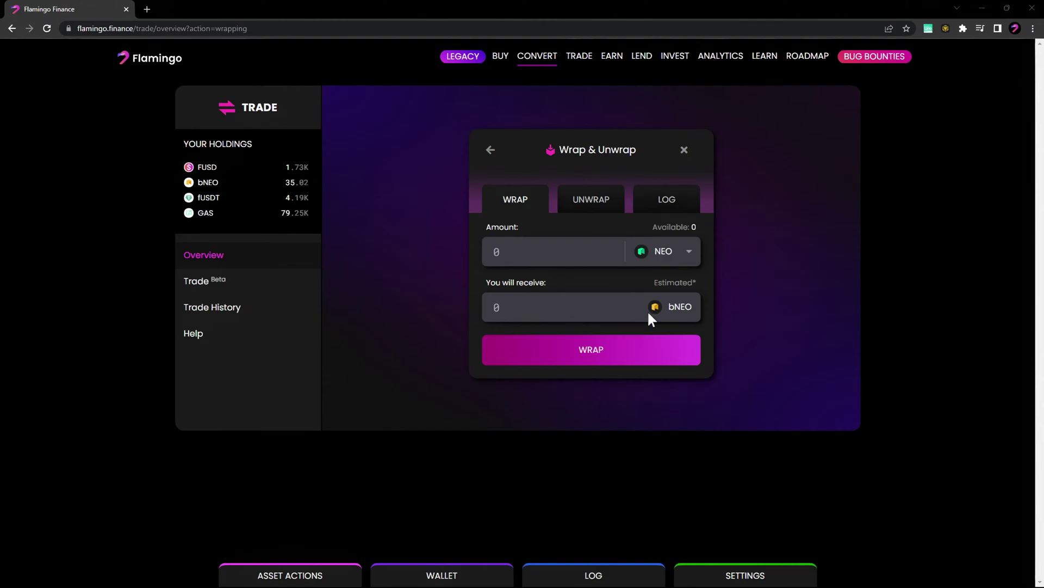
- Select BNB as the token to wrap, unlock Binance Wallet, and enter amount 1
{"action": "left_click", "coordinate": [687, 254]}
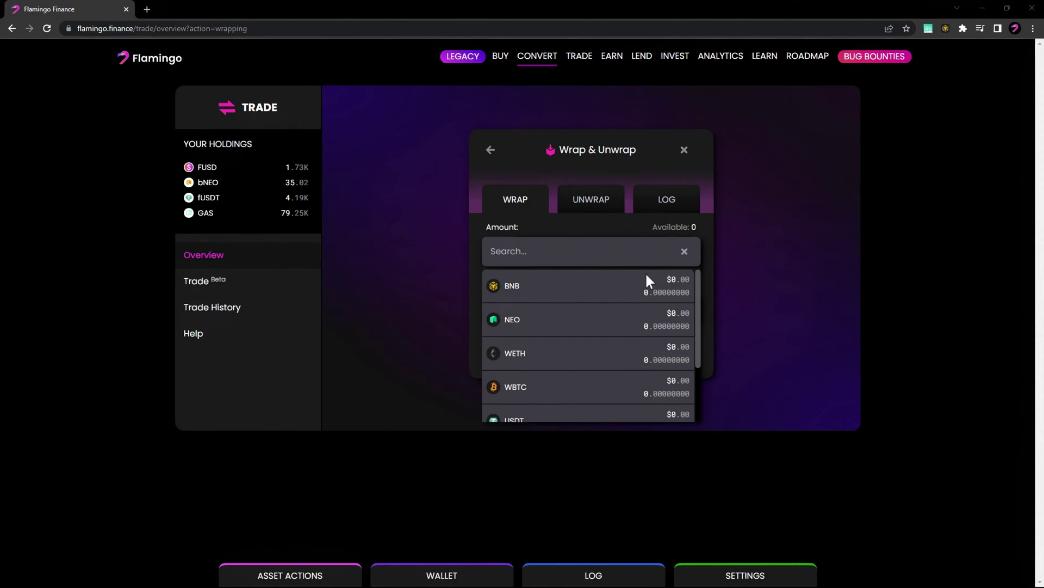
{"action": "left_click", "coordinate": [598, 294]}
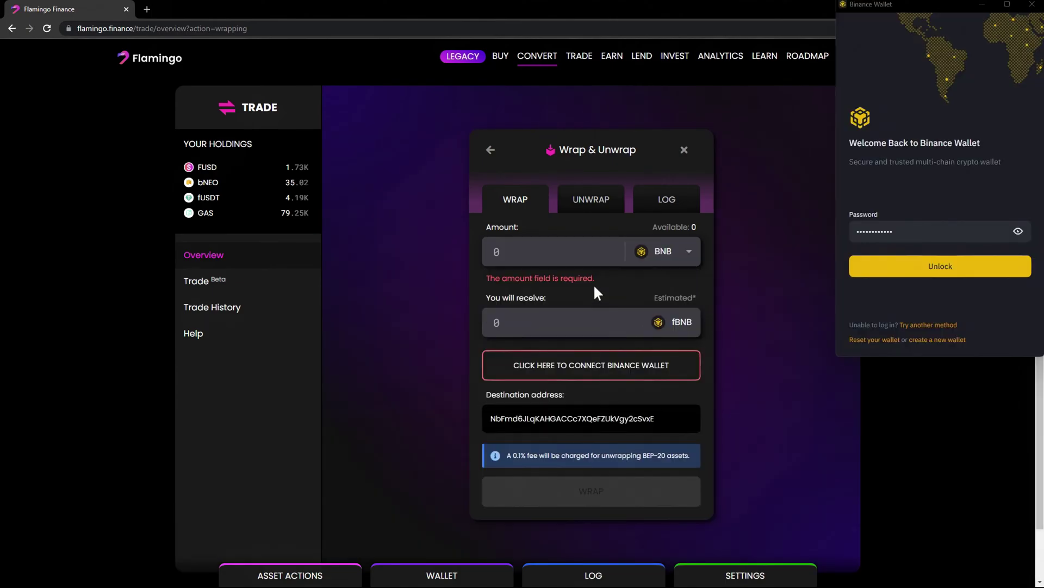
{"action": "key", "text": "Return"}
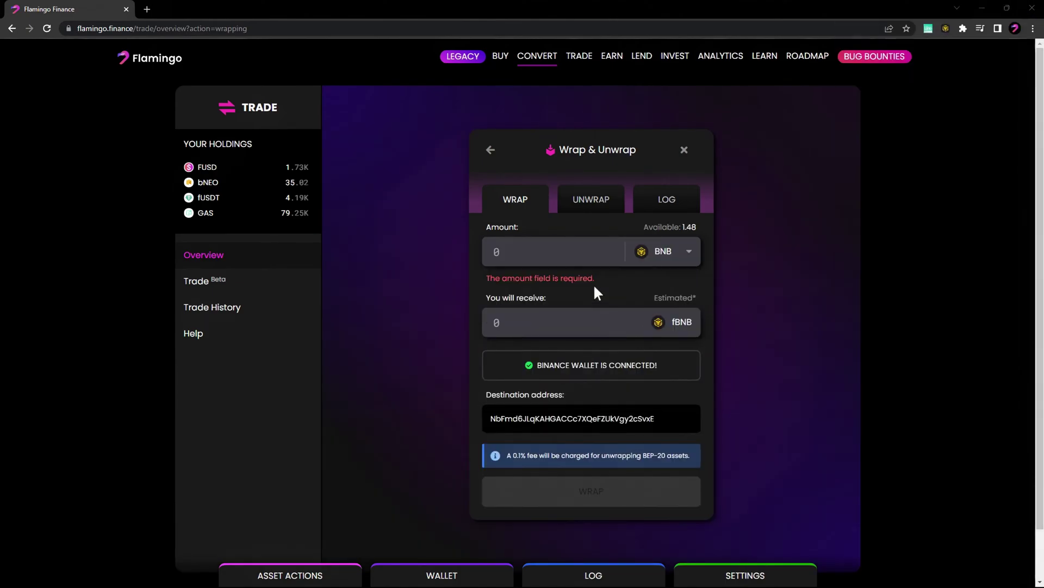
{"action": "type", "text": "1"}
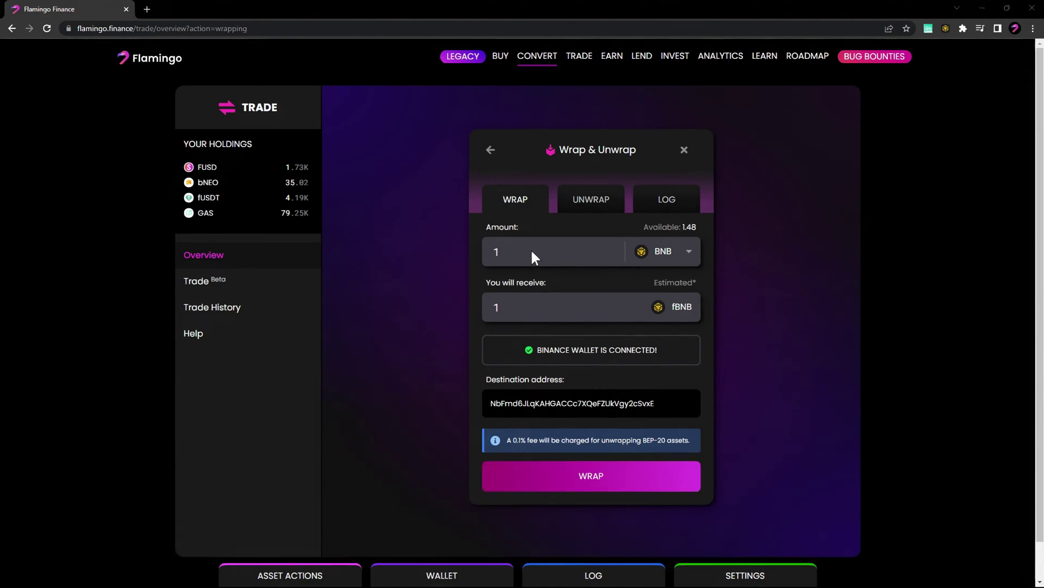
- Wrap 1 BNB, confirm it in Binance Wallet, and view the pending record's details
{"action": "left_click", "coordinate": [589, 484]}
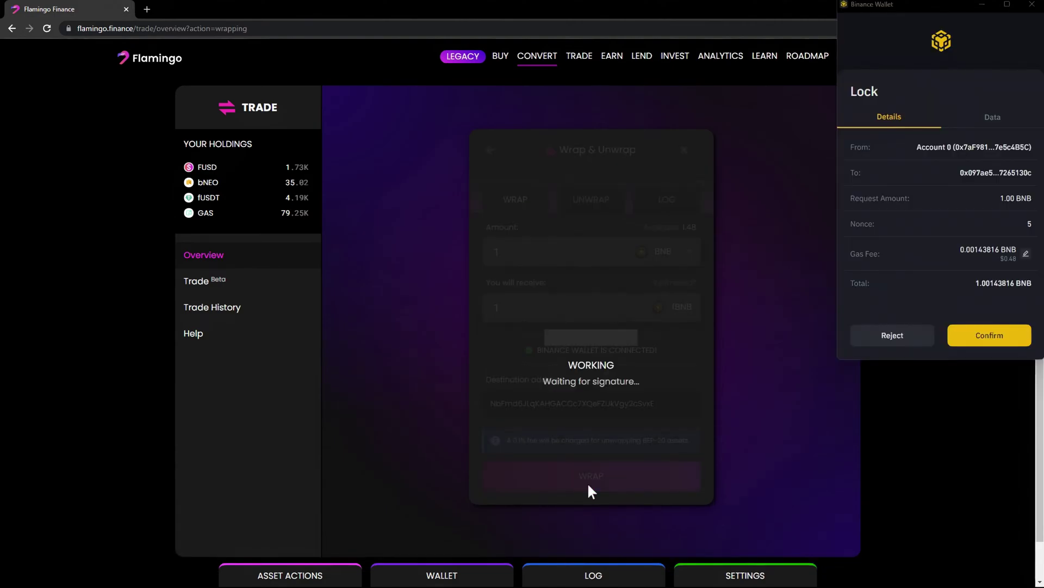
{"action": "left_click", "coordinate": [987, 342]}
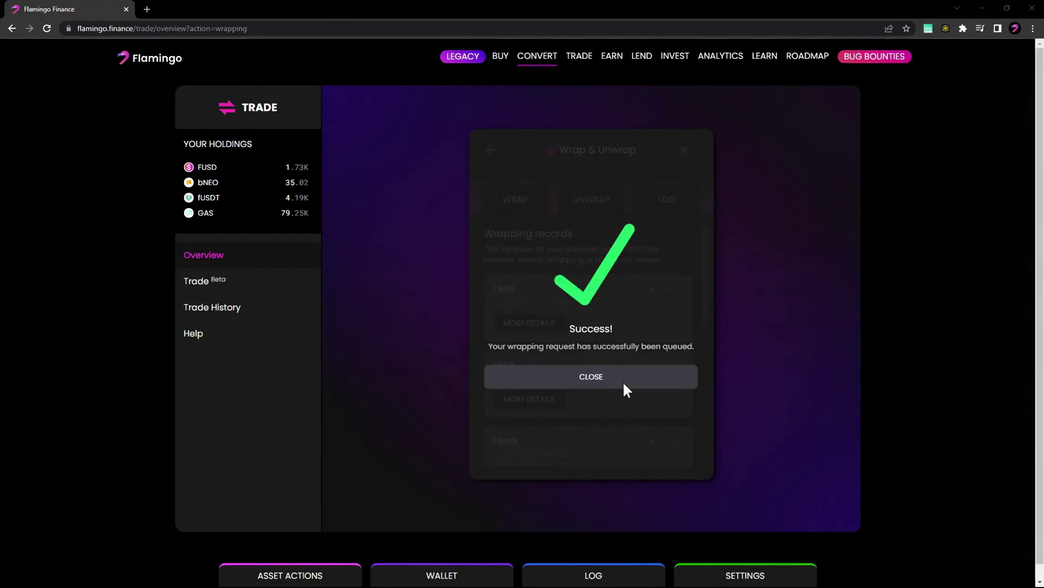
{"action": "left_click", "coordinate": [591, 378]}
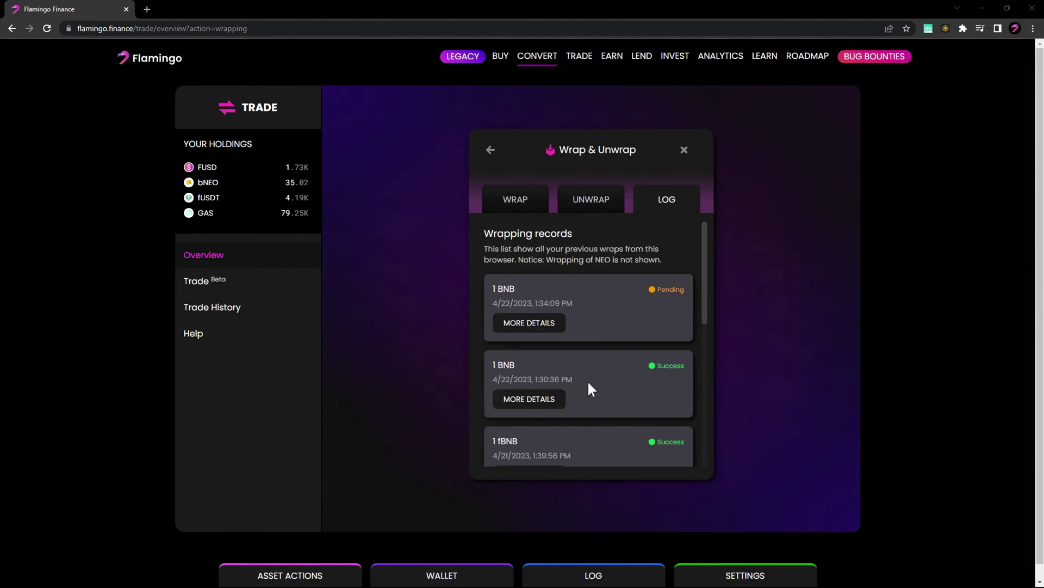
{"action": "left_click", "coordinate": [530, 326]}
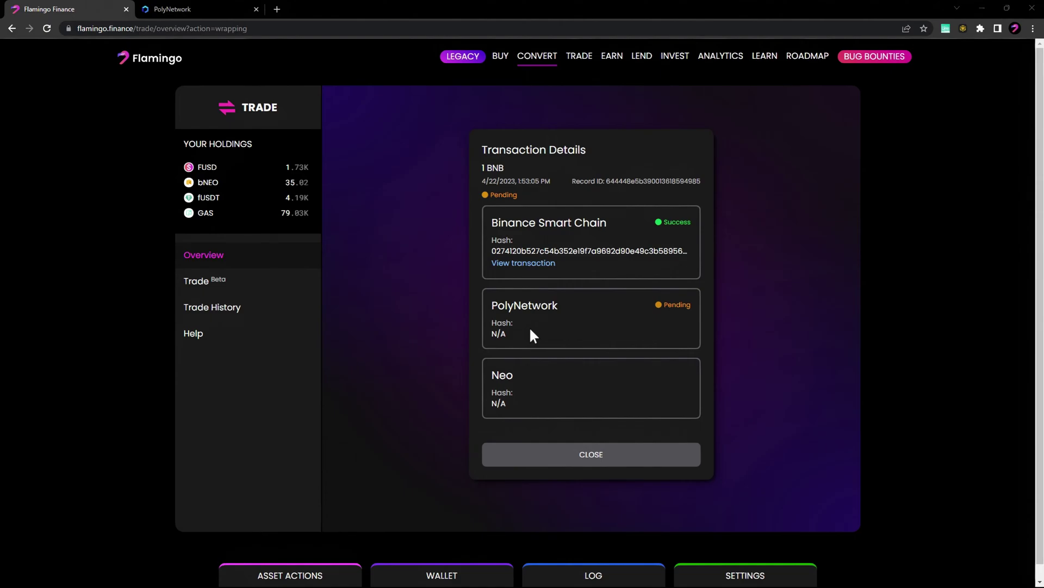
{"action": "key", "text": "ctrl+Tab"}
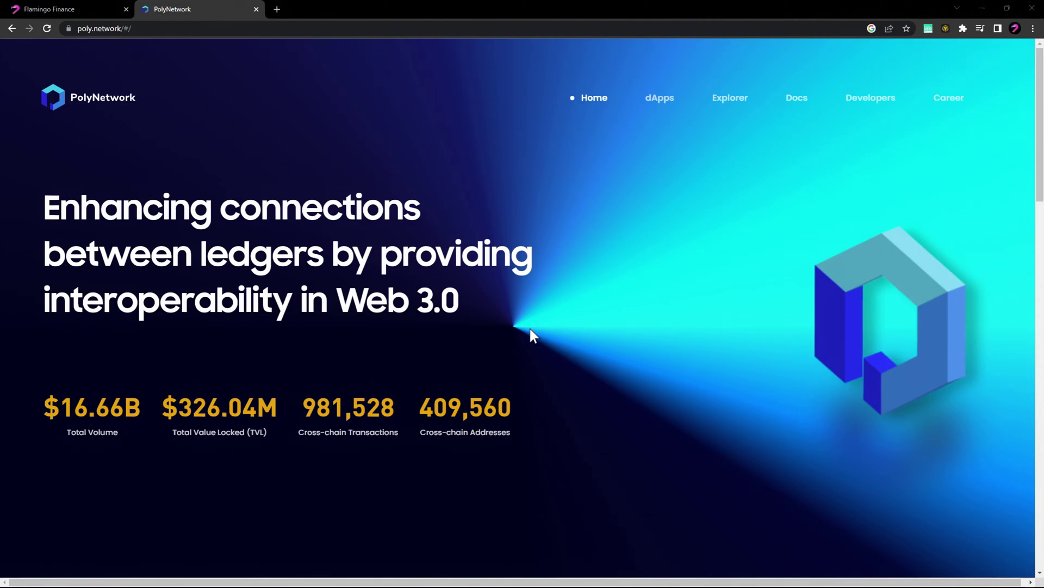
{"action": "key", "text": "ctrl+Tab"}
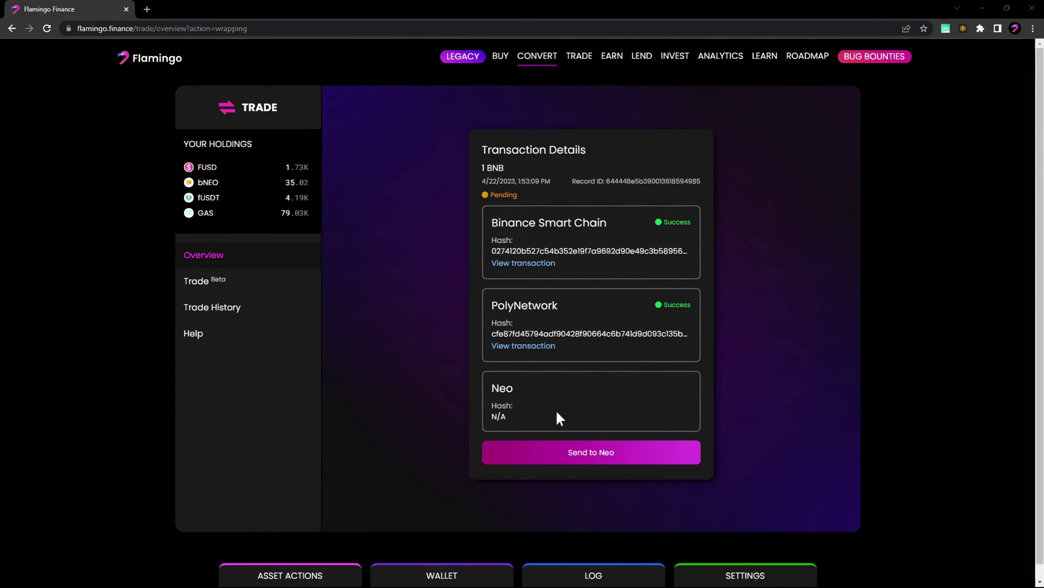
- Send the wrapped BNB to Neo and approve it in NeoLine
{"action": "left_click", "coordinate": [595, 461]}
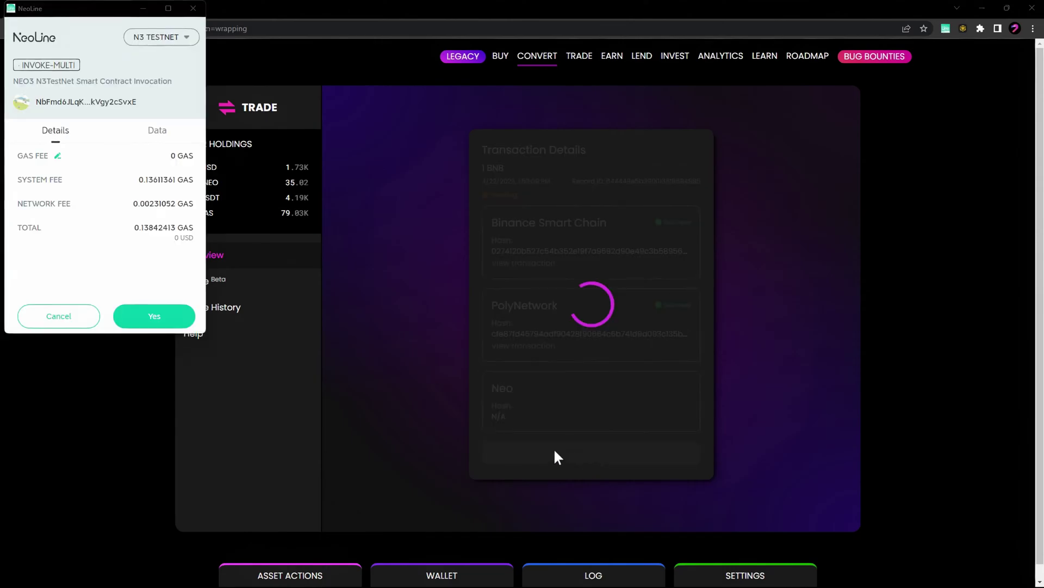
{"action": "left_click", "coordinate": [155, 322]}
{"action": "left_click", "coordinate": [105, 219]}
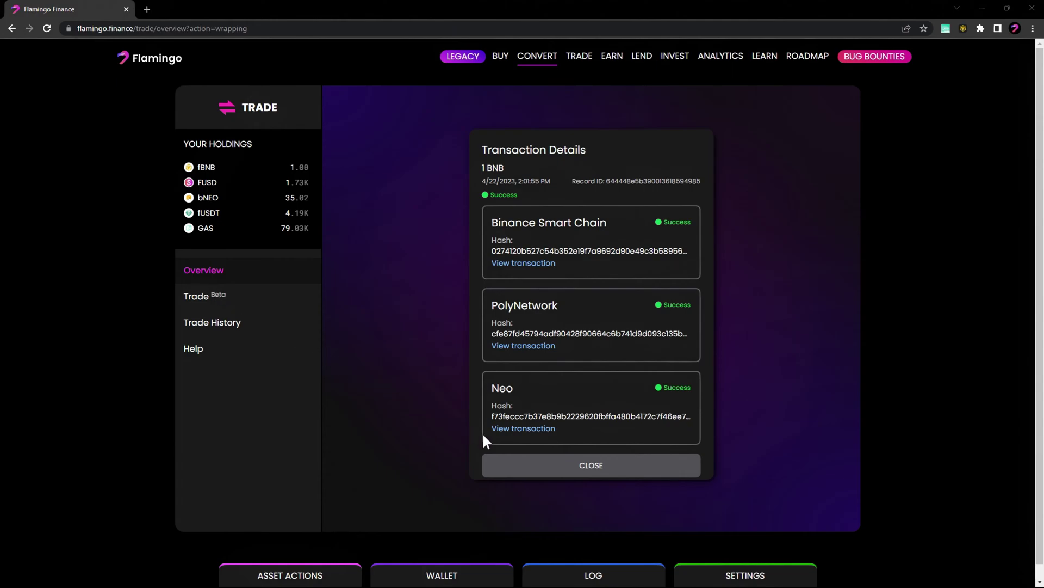
- On the Unwrap tab, select fBNB and fill the full available amount of 1
{"action": "left_click", "coordinate": [592, 474]}
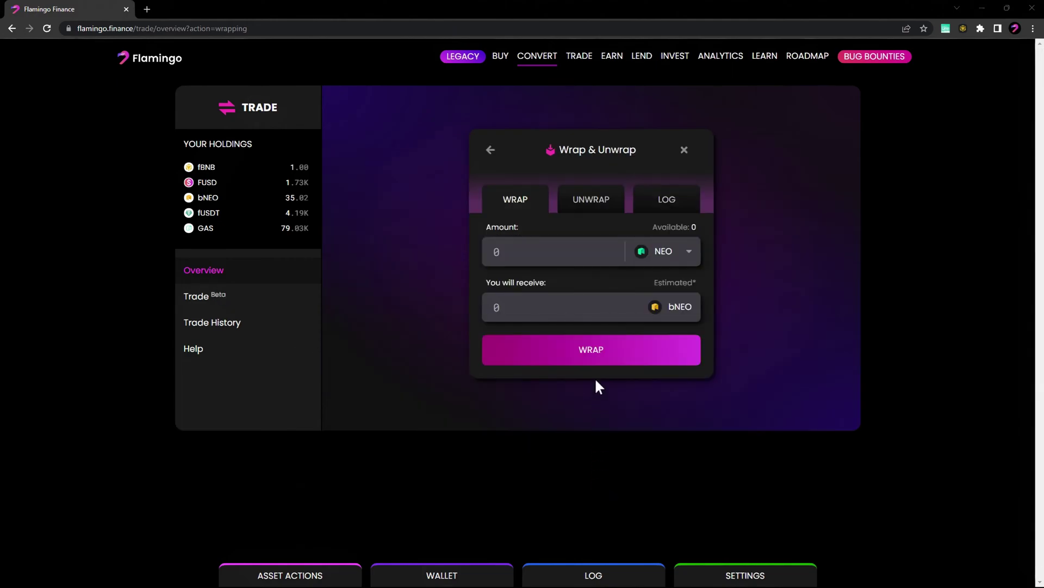
{"action": "left_click", "coordinate": [593, 213]}
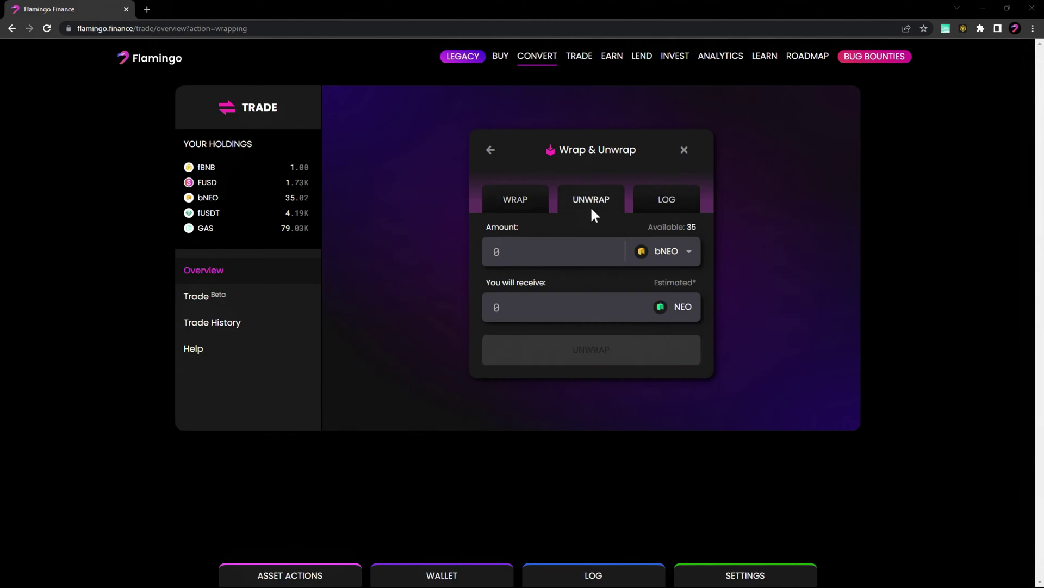
{"action": "left_click", "coordinate": [689, 260]}
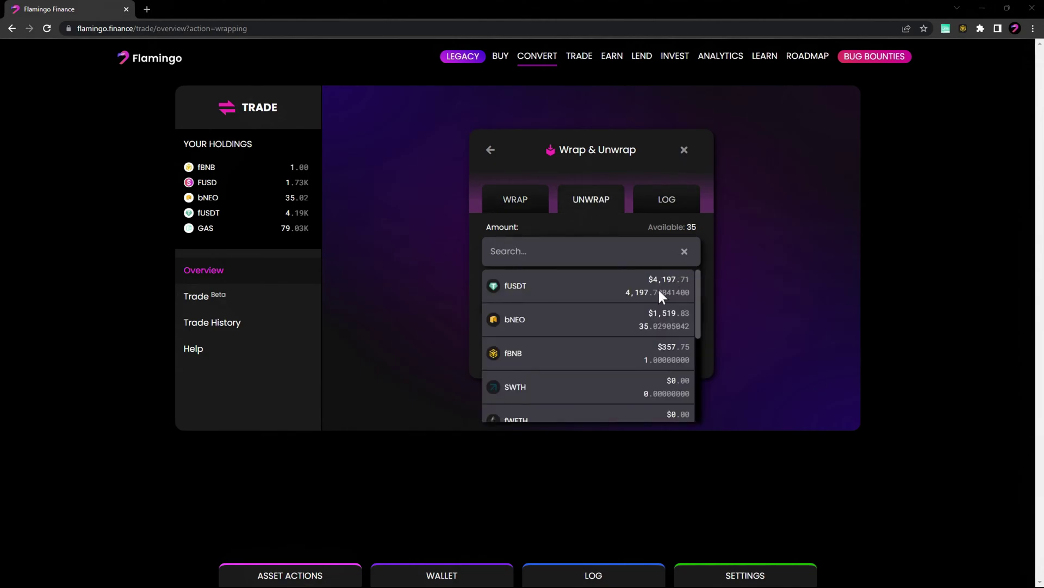
{"action": "left_click", "coordinate": [592, 358]}
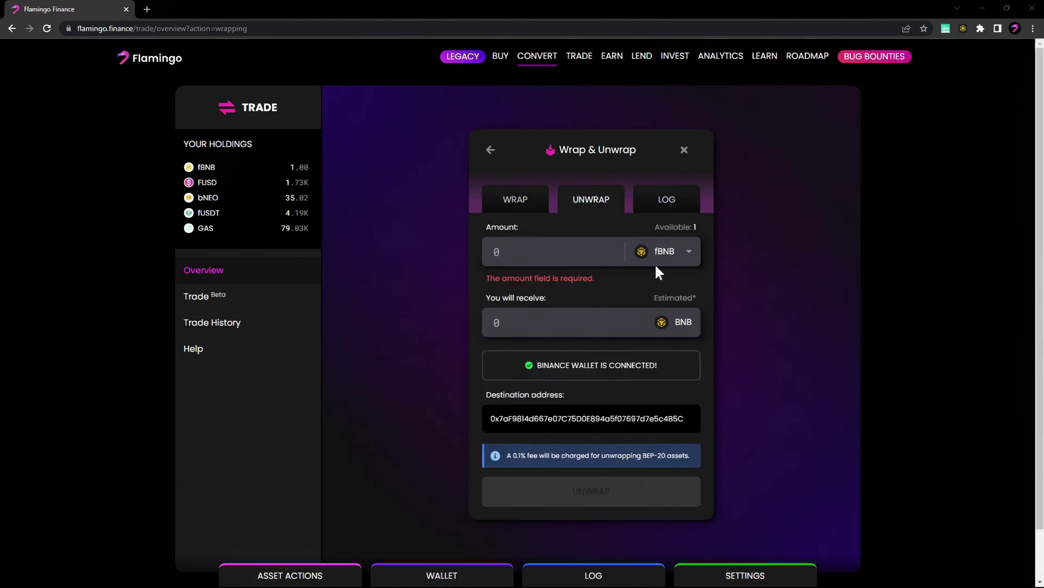
{"action": "left_click", "coordinate": [695, 227]}
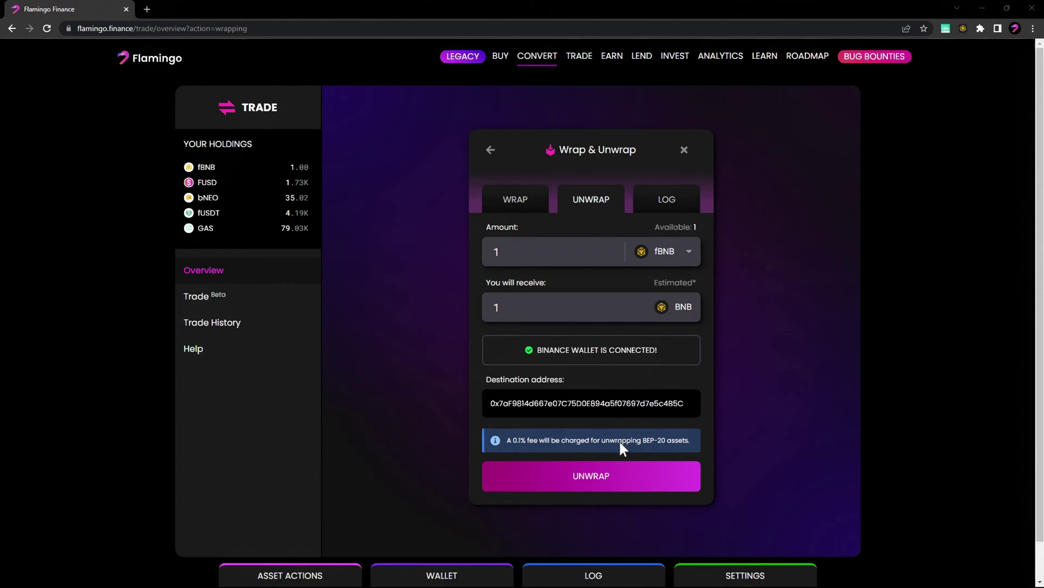
- Submit the 1 fBNB unwrap and approve it in NeoLine
{"action": "left_click", "coordinate": [594, 488]}
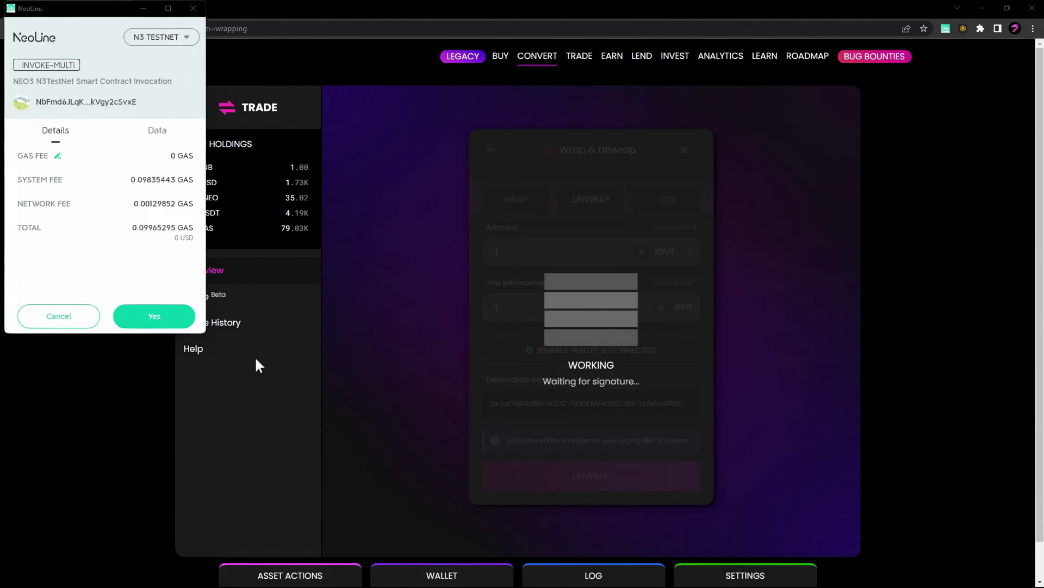
{"action": "left_click", "coordinate": [155, 321]}
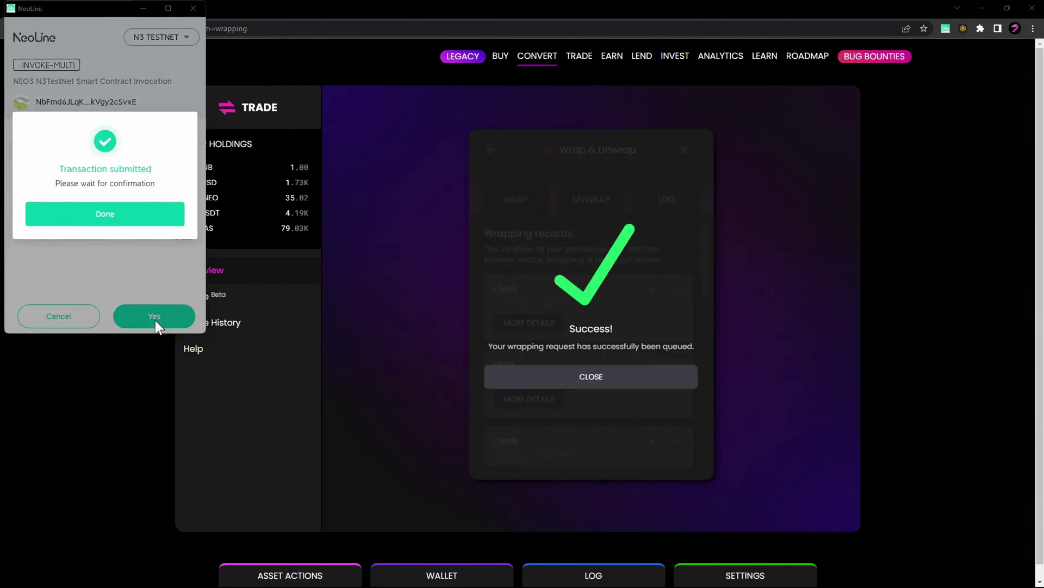
{"action": "left_click", "coordinate": [107, 224]}
{"action": "left_click", "coordinate": [578, 384]}
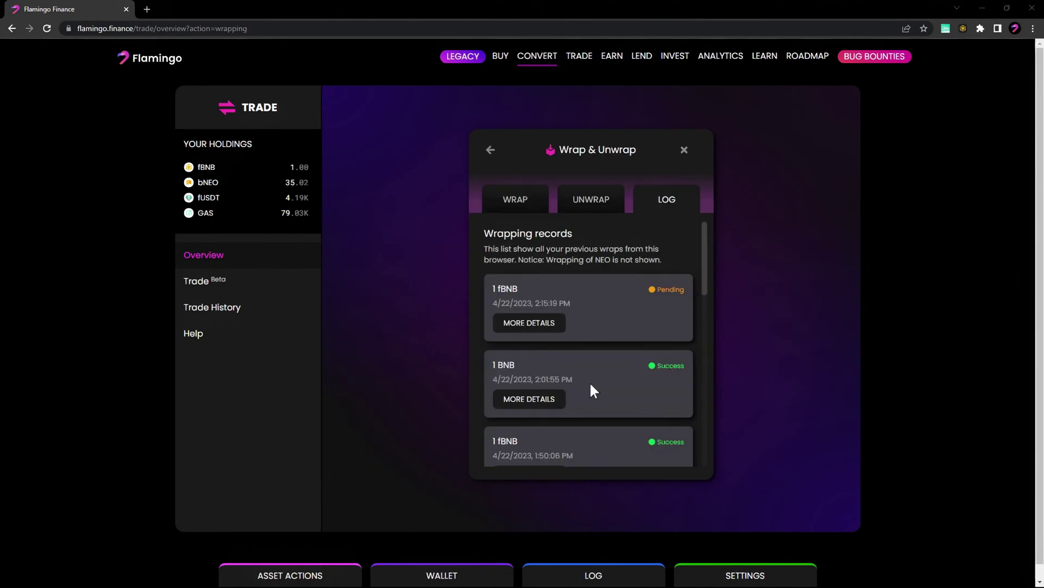
- Send the pending fBNB unwrap to Binance Smart Chain and confirm in Binance Wallet
{"action": "left_click", "coordinate": [532, 328]}
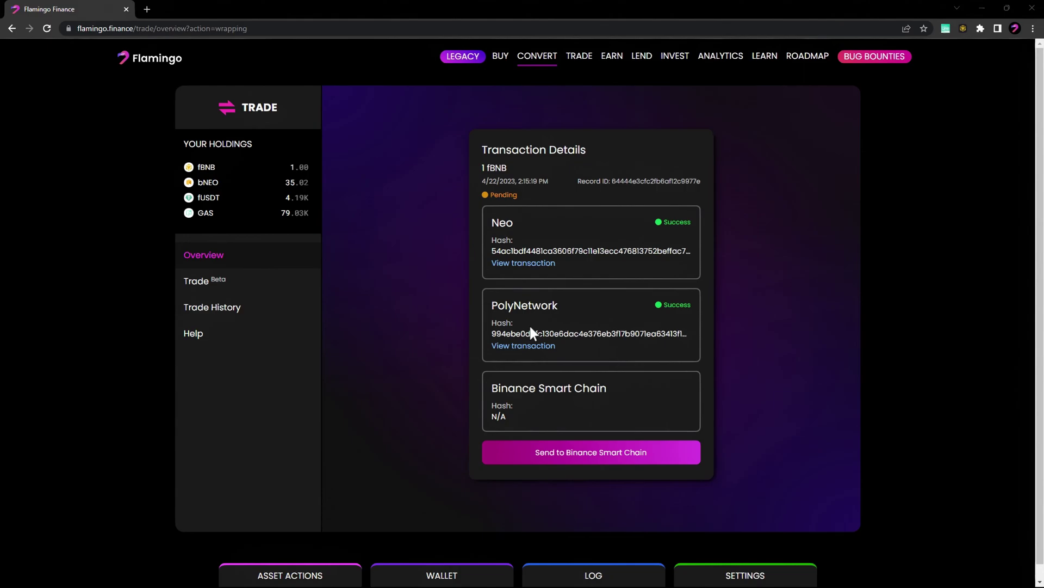
{"action": "left_click", "coordinate": [596, 458]}
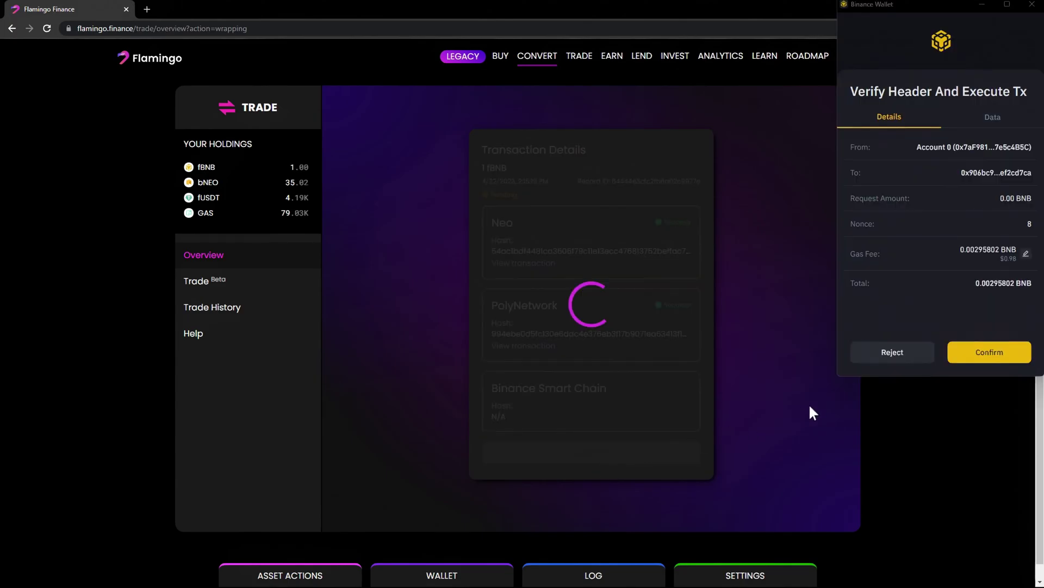
{"action": "left_click", "coordinate": [991, 361]}
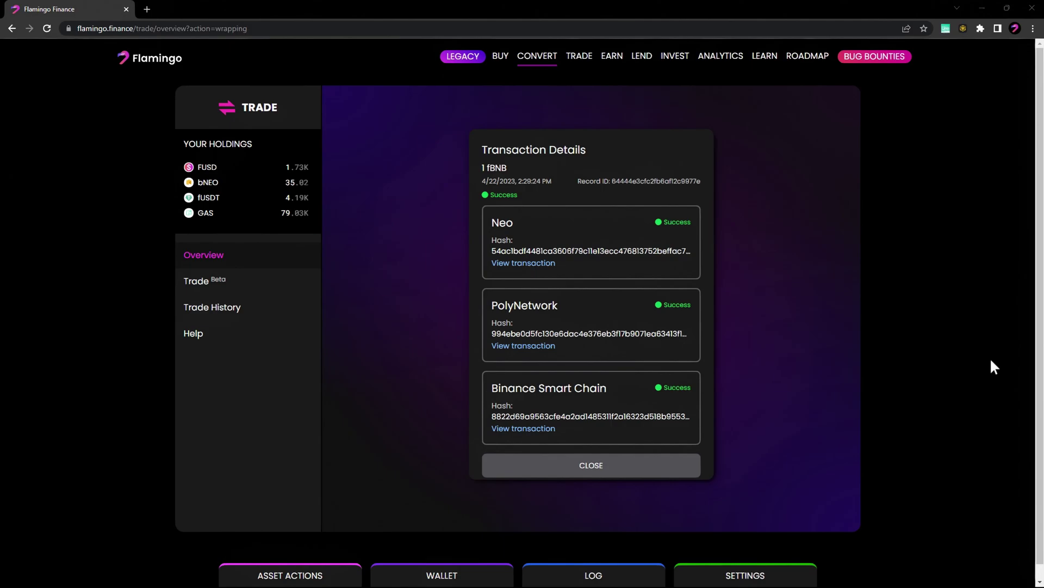
- Check the MetaMask wallet and close the completed unwrap's Transaction Details
{"action": "key", "text": "alt+shift+m"}
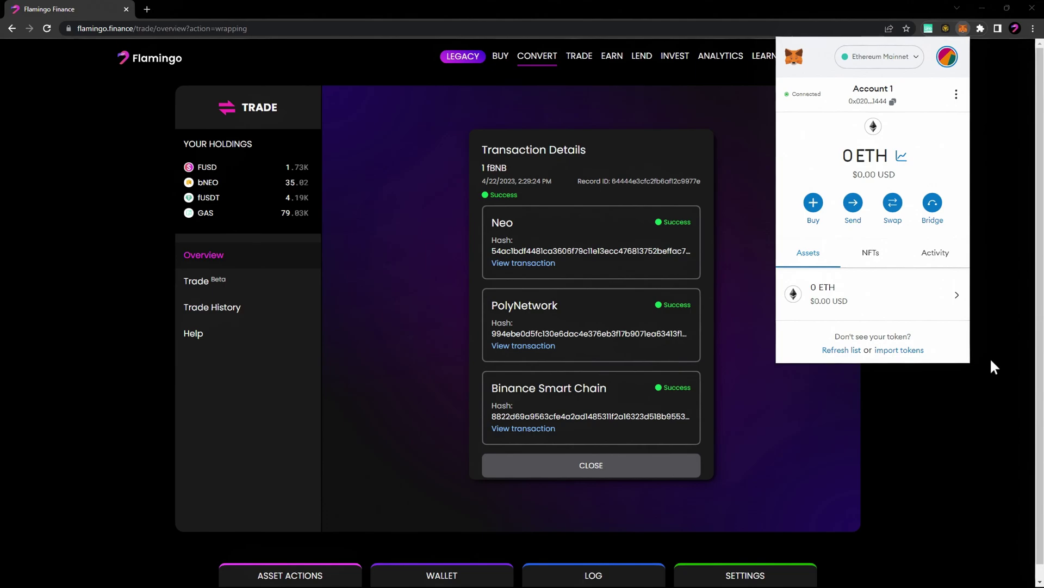
{"action": "left_click", "coordinate": [994, 367]}
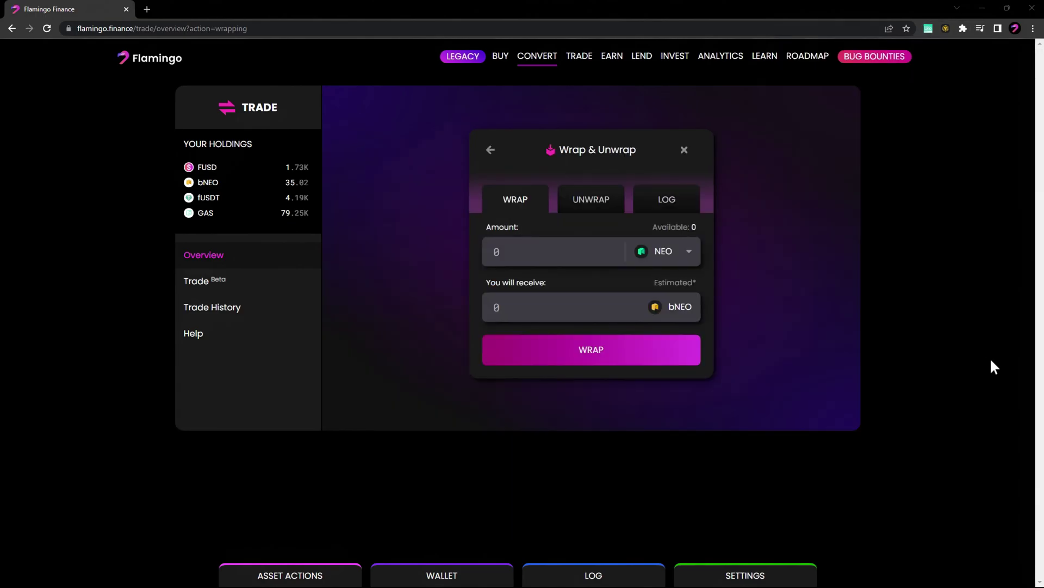